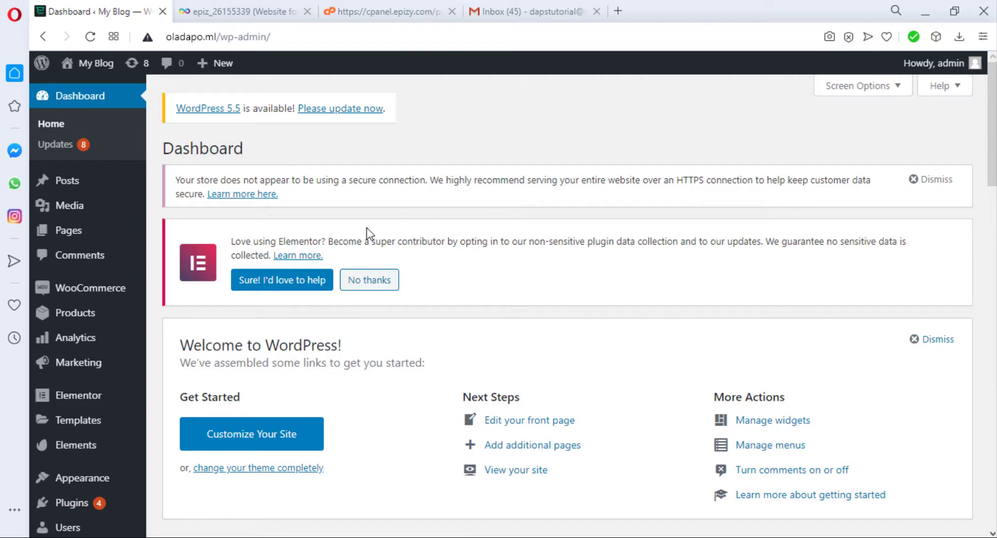
# Step: In General Settings, paste the Gmail address over the Administration Email Address and save the changes
pyautogui.scroll(-5, 108, 319)
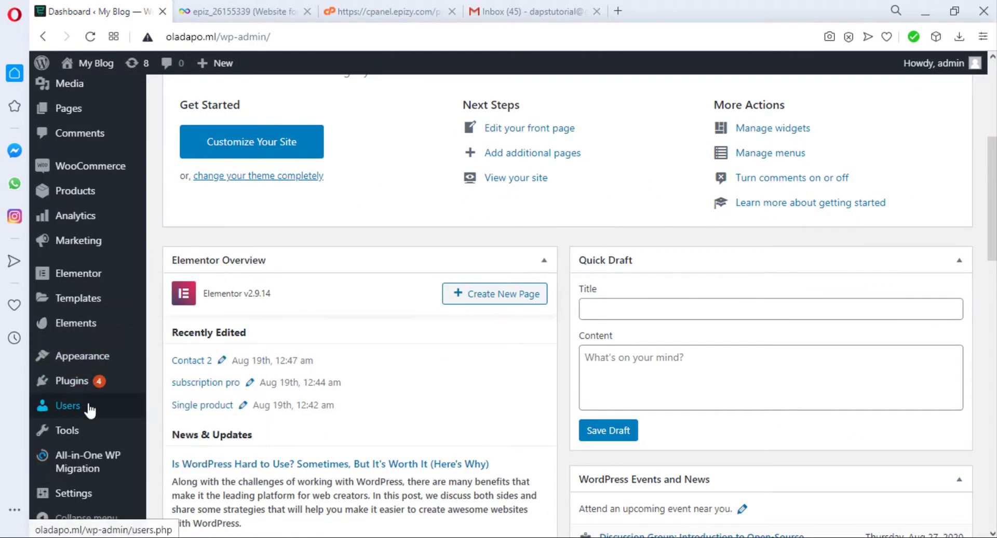
pyautogui.moveTo(90, 419)
pyautogui.scroll(-2, 89, 420)
pyautogui.moveTo(72, 493)
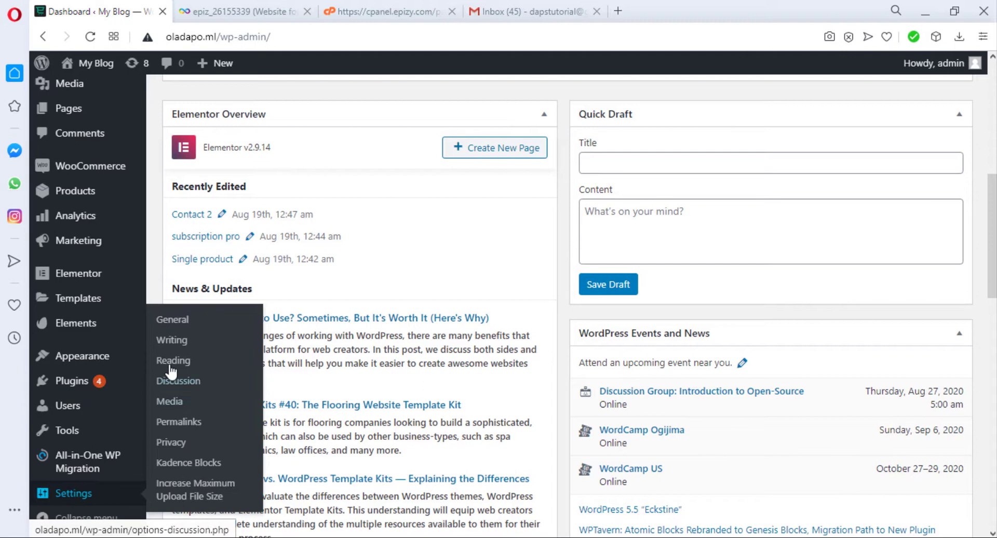
pyautogui.click(171, 320)
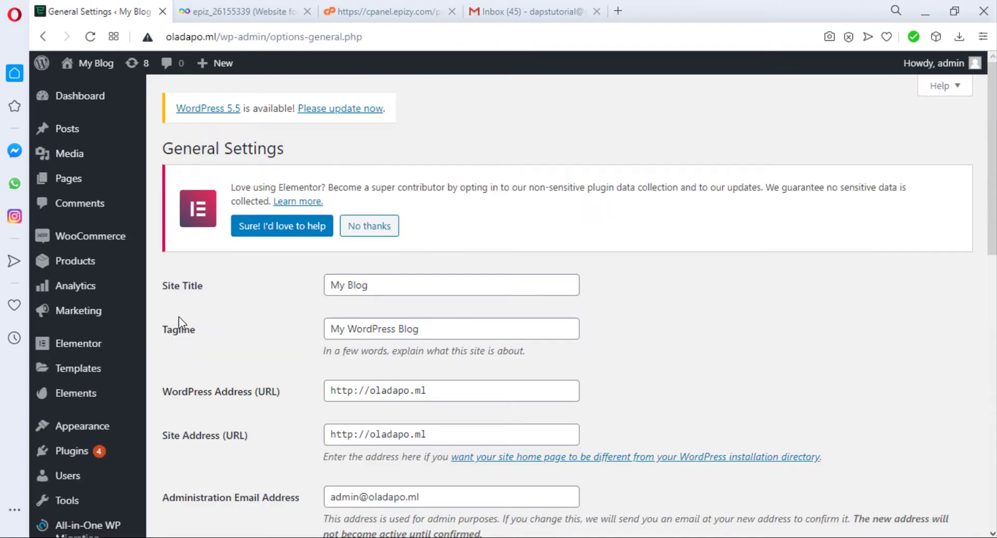
pyautogui.scroll(-3, 647, 261)
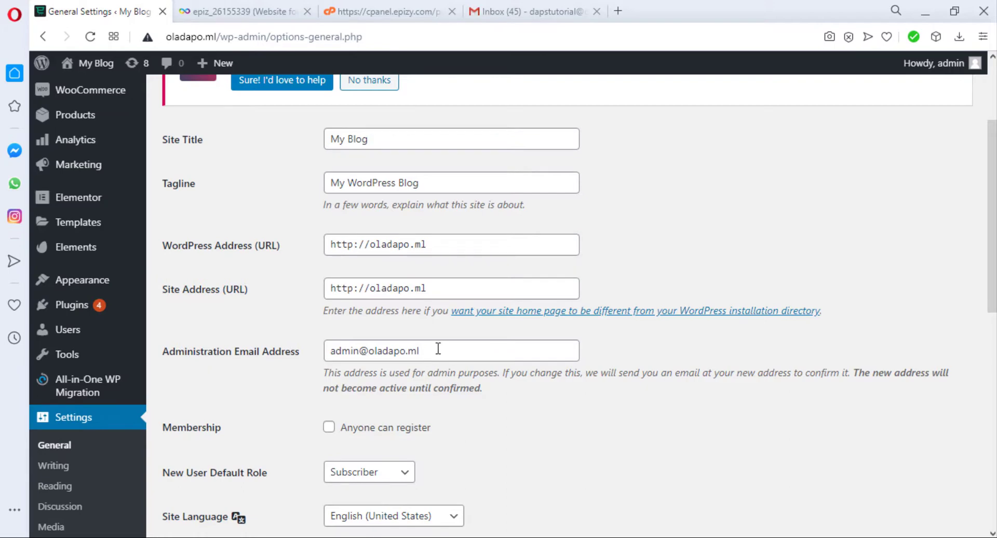
pyautogui.moveTo(438, 349); pyautogui.dragTo(324, 353)
pyautogui.hotkey('ctrl', 'v')
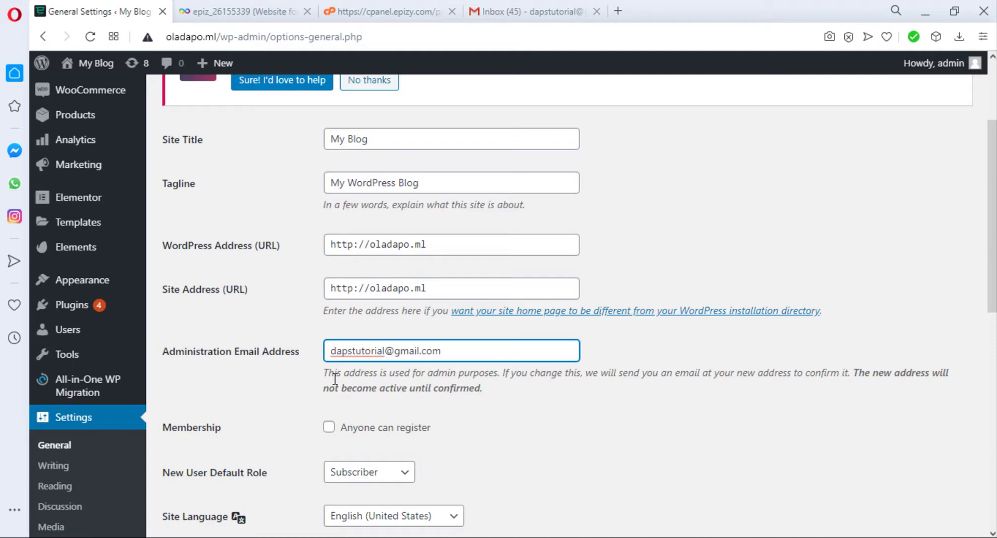
pyautogui.scroll(-10, 335, 379)
pyautogui.click(207, 463)
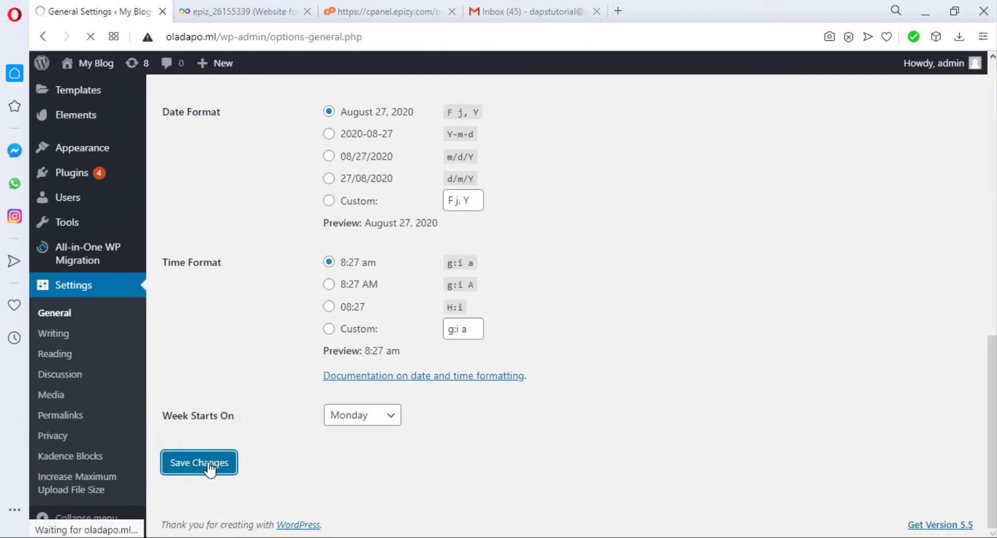
# Step: Refresh the Gmail inbox to look for the confirmation email, then go back to WordPress General Settings
pyautogui.click(530, 11)
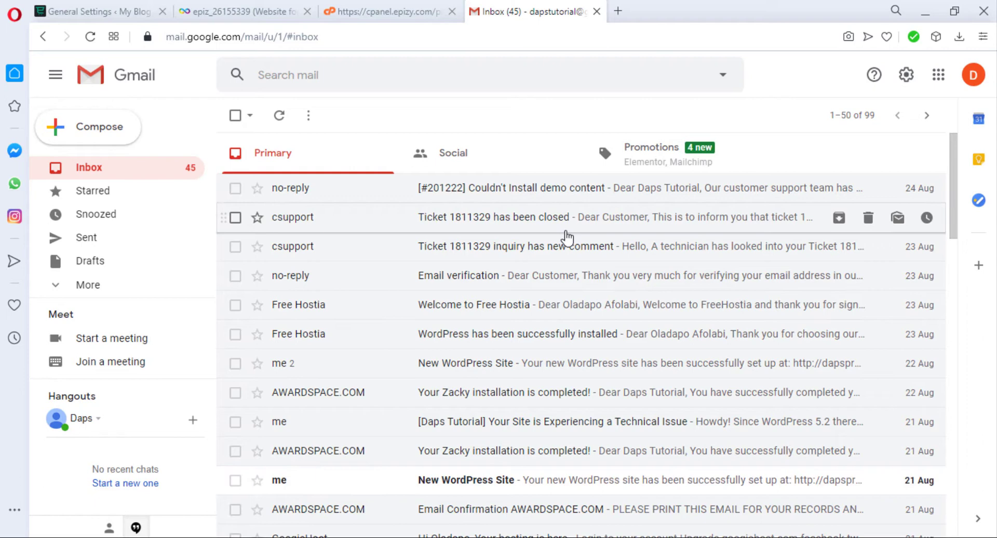
pyautogui.click(278, 114)
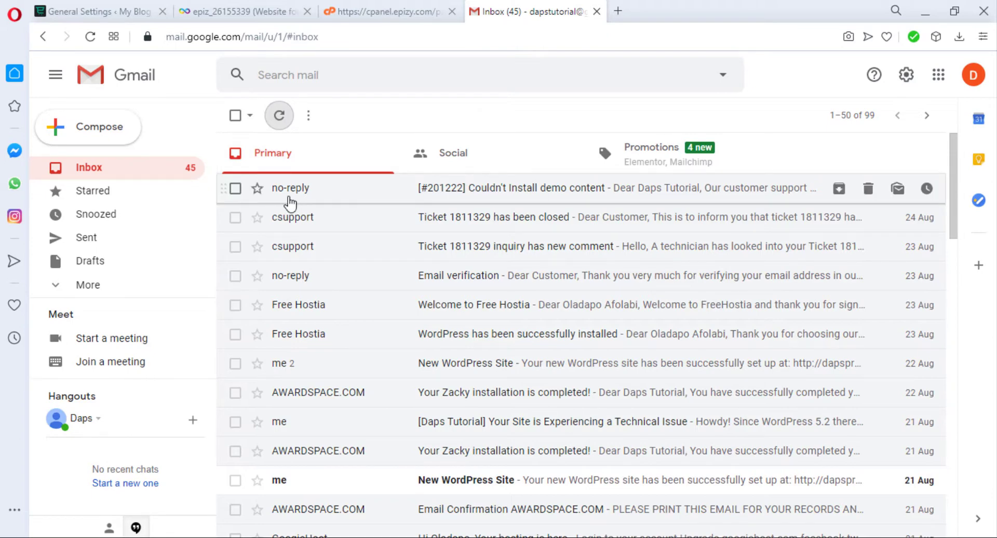
pyautogui.click(73, 16)
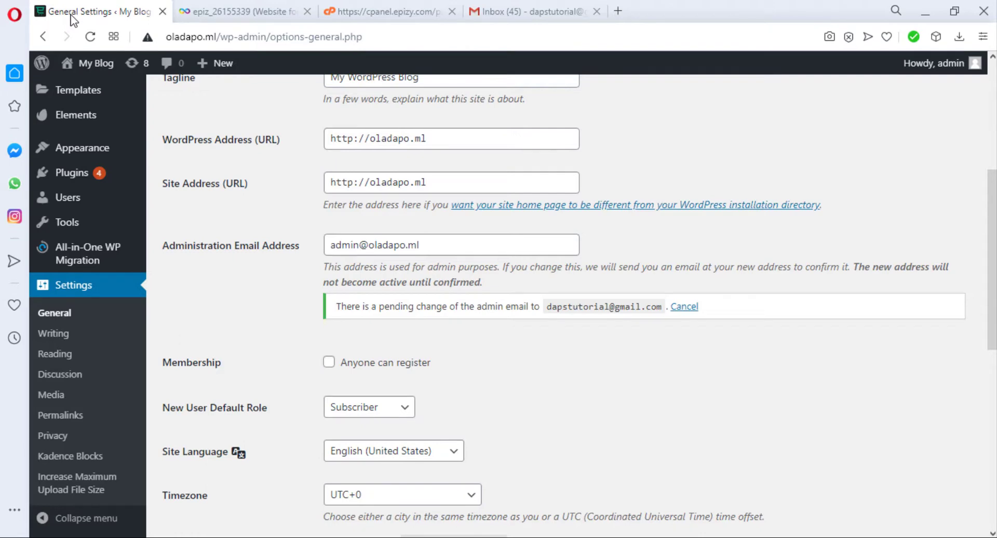
# Step: Search plugins for 'change admin email', then install and activate the Change Admin Email plugin
pyautogui.moveTo(77, 179)
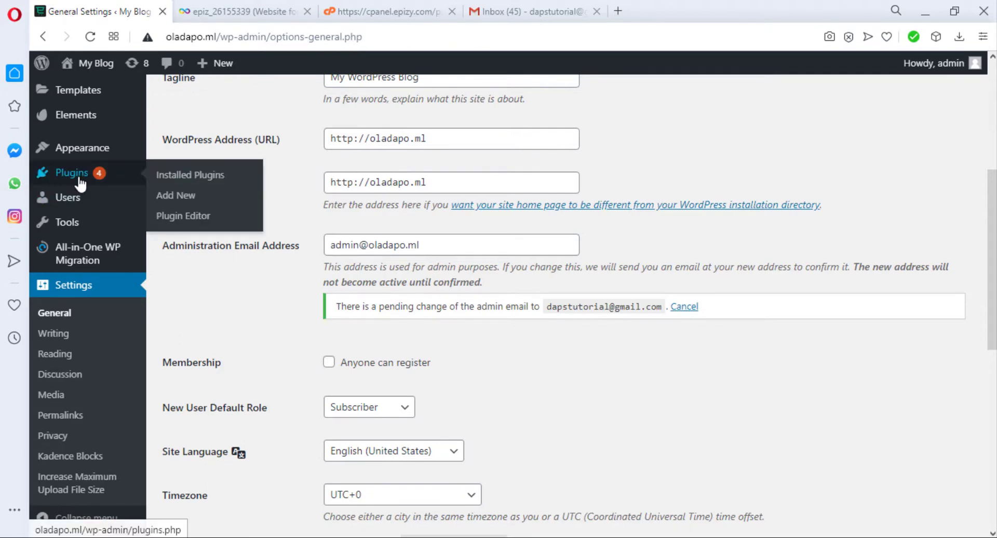
pyautogui.click(180, 197)
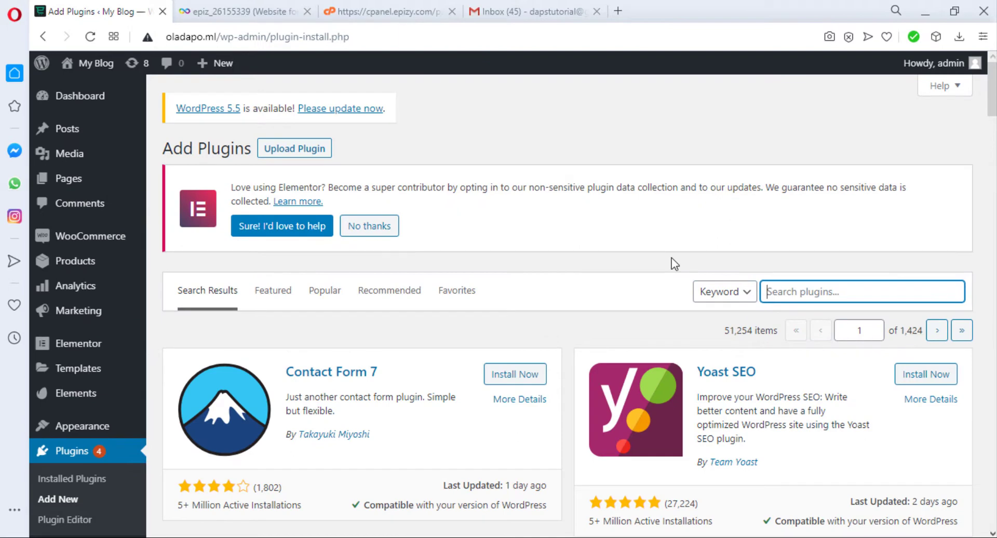
pyautogui.write('change admin email')
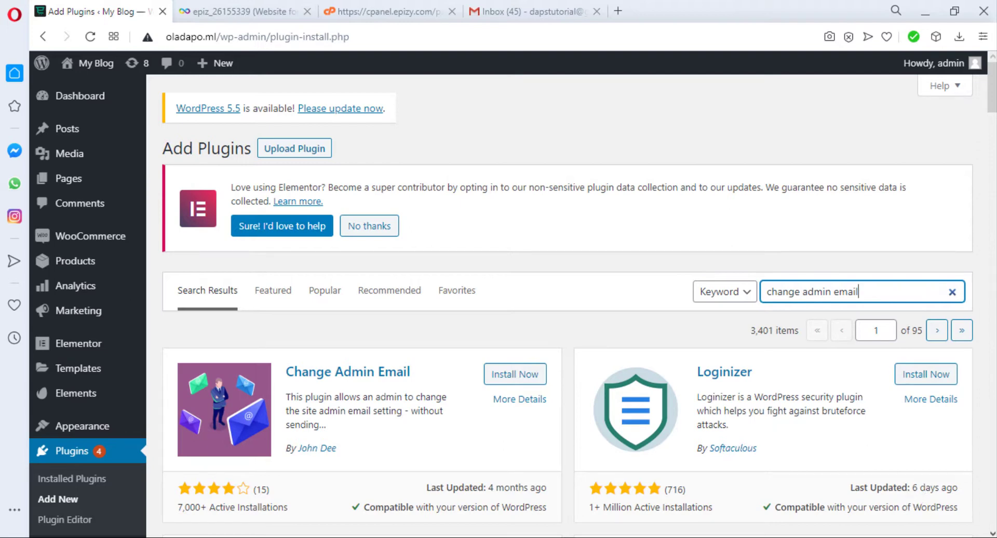
pyautogui.click(515, 383)
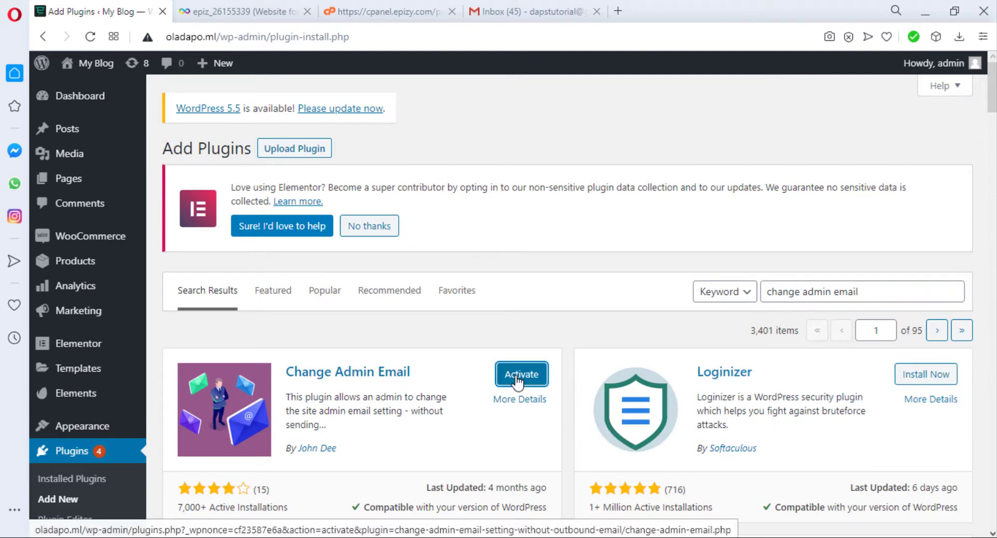
pyautogui.click(521, 374)
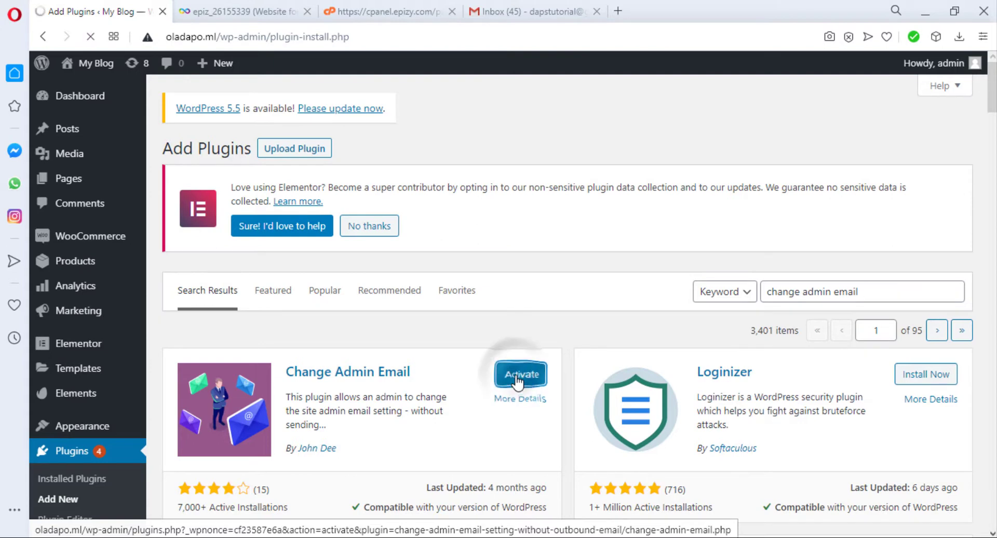
pyautogui.scroll(-4, 236, 446)
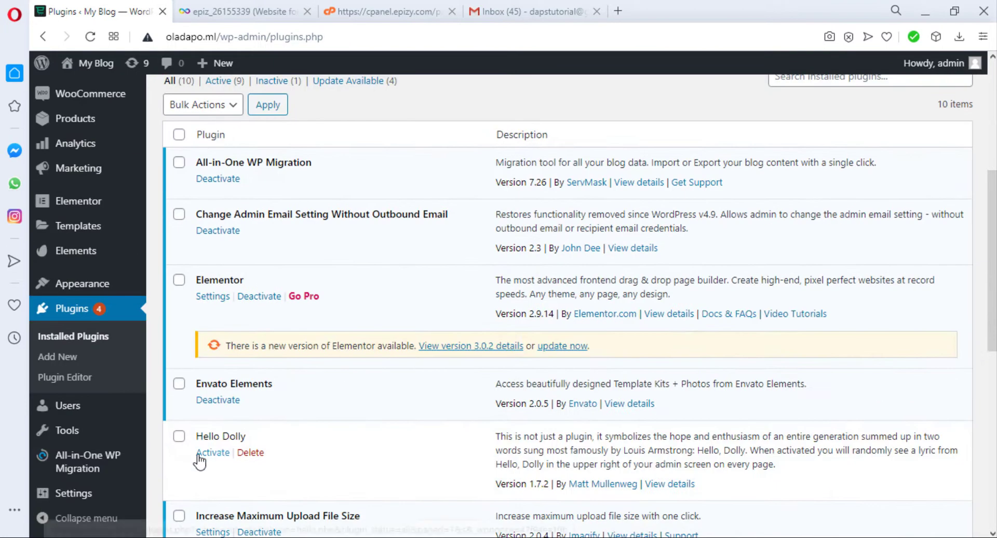
# Step: Cancel the pending admin email change on the General Settings page
pyautogui.moveTo(92, 496)
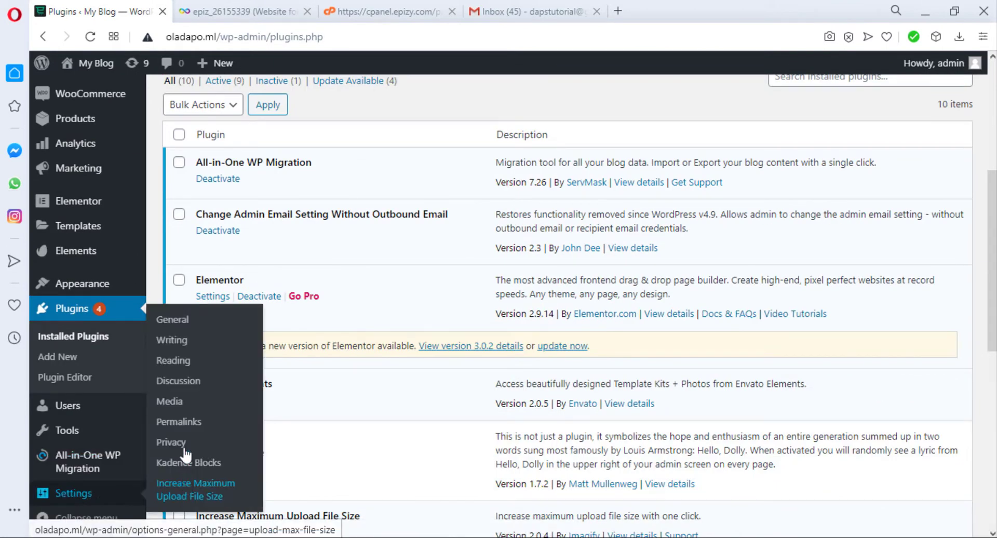
pyautogui.click(173, 321)
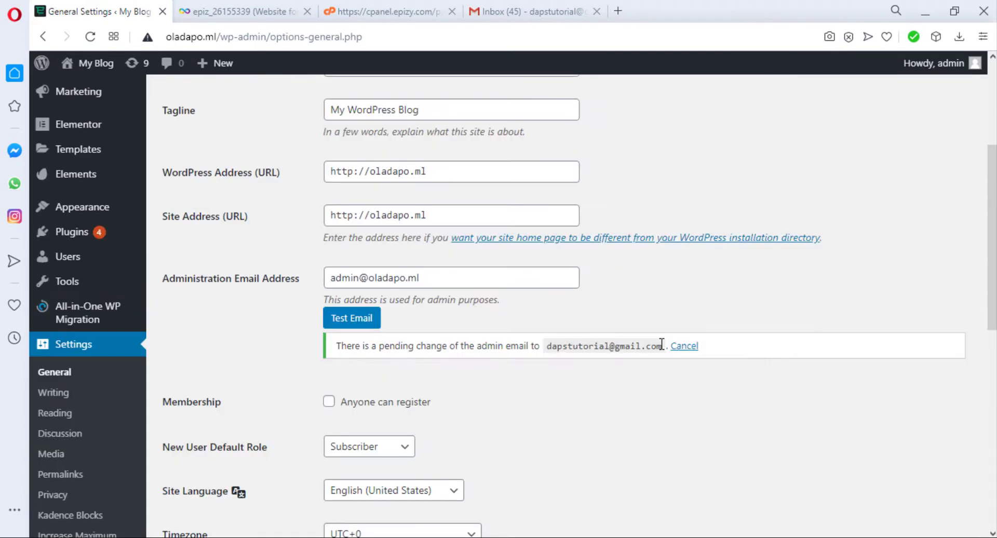
pyautogui.moveTo(662, 344); pyautogui.dragTo(546, 345)
pyautogui.hotkey('ctrl', 'c')
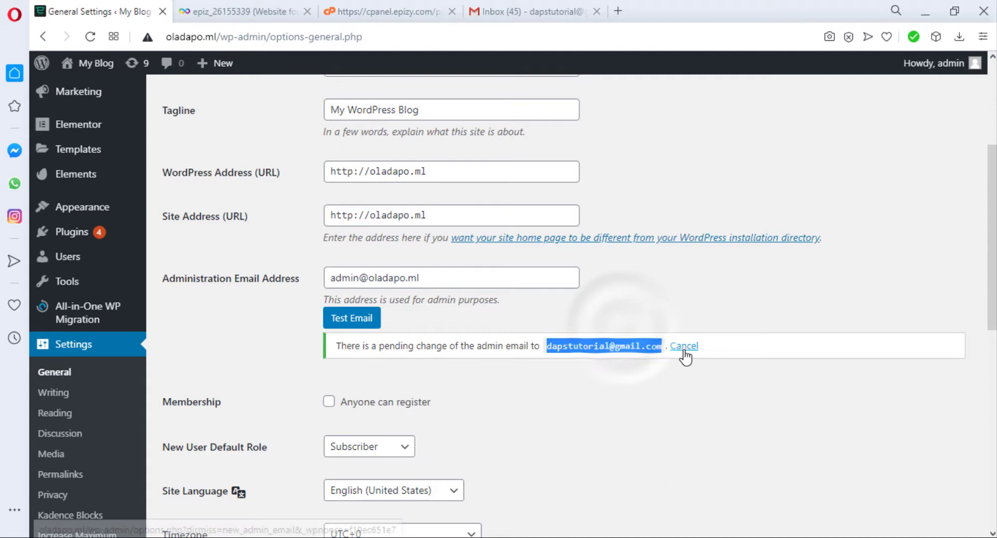
pyautogui.click(683, 345)
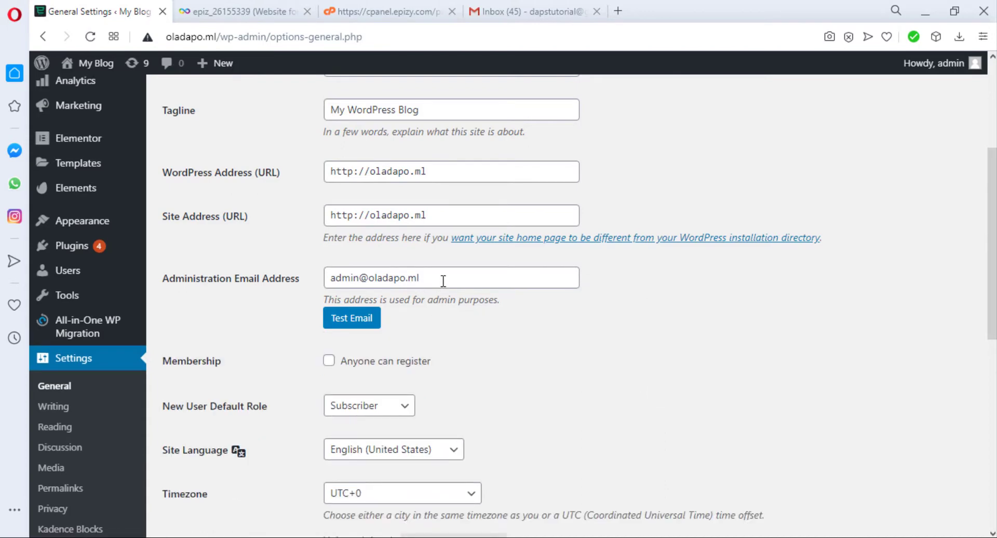
# Step: Paste the Gmail address into Administration Email Address and send a test email to it
pyautogui.moveTo(441, 278); pyautogui.dragTo(330, 278)
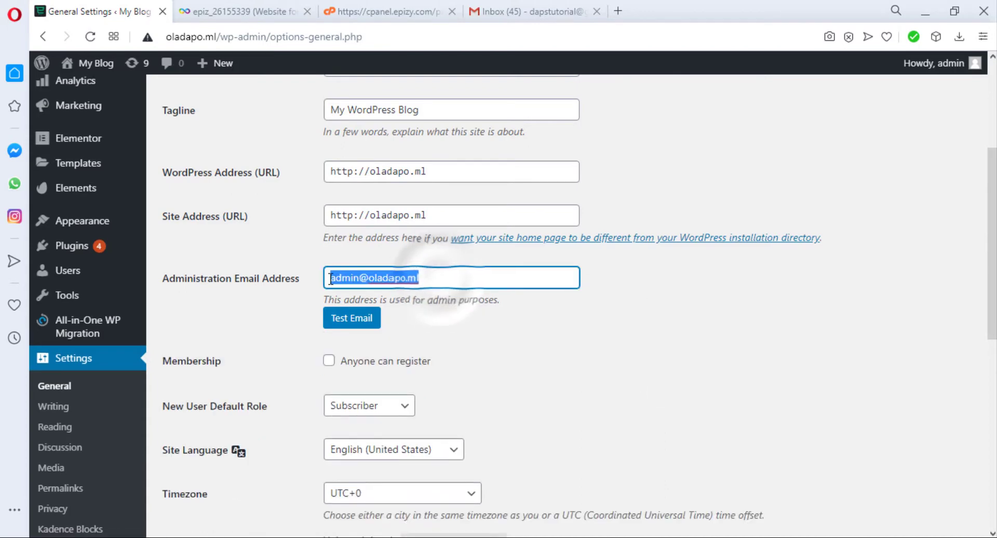
pyautogui.rightClick(380, 277)
pyautogui.click(431, 299)
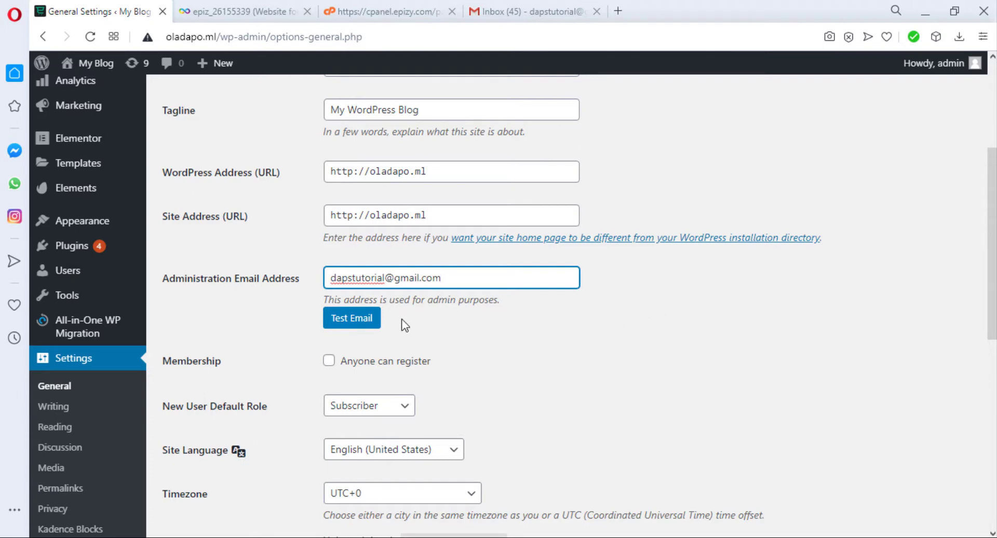
pyautogui.click(358, 319)
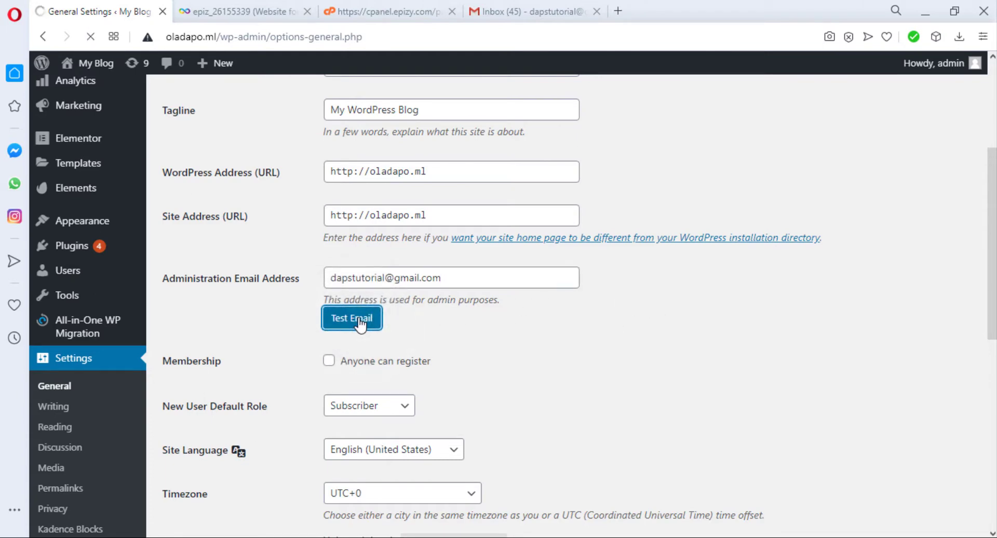
pyautogui.scroll(1, 647, 324)
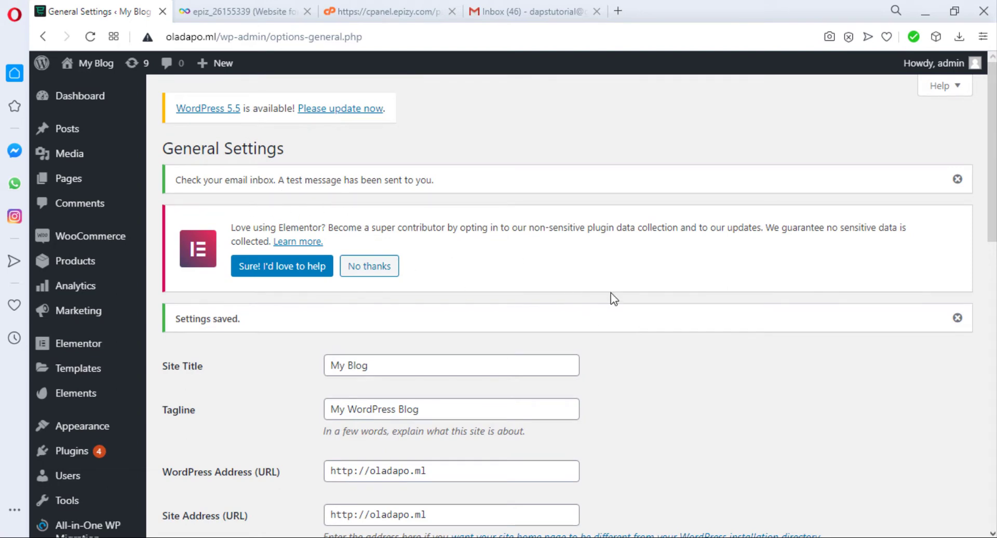
pyautogui.scroll(-6, 611, 295)
pyautogui.scroll(6, 612, 295)
pyautogui.scroll(-5, 657, 299)
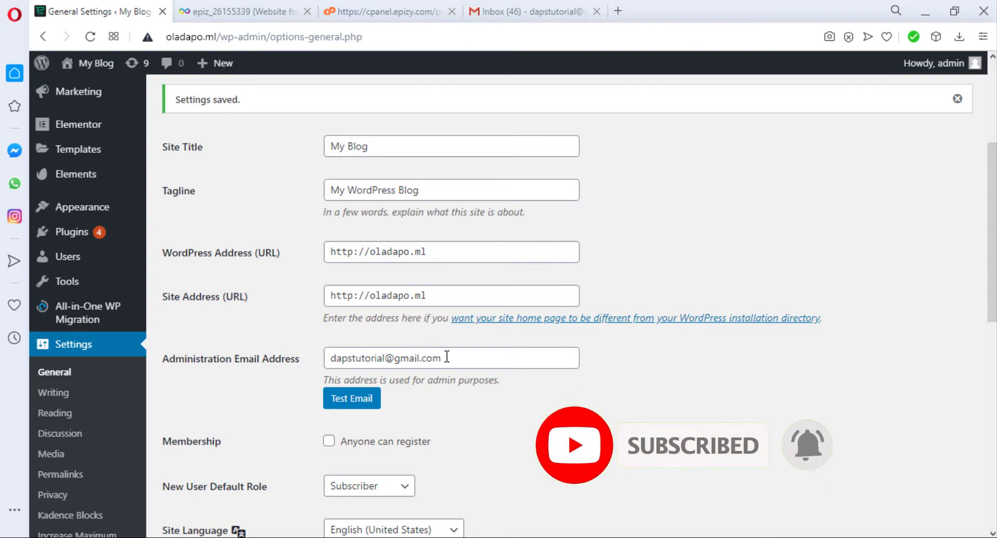
pyautogui.scroll(-4, 593, 390)
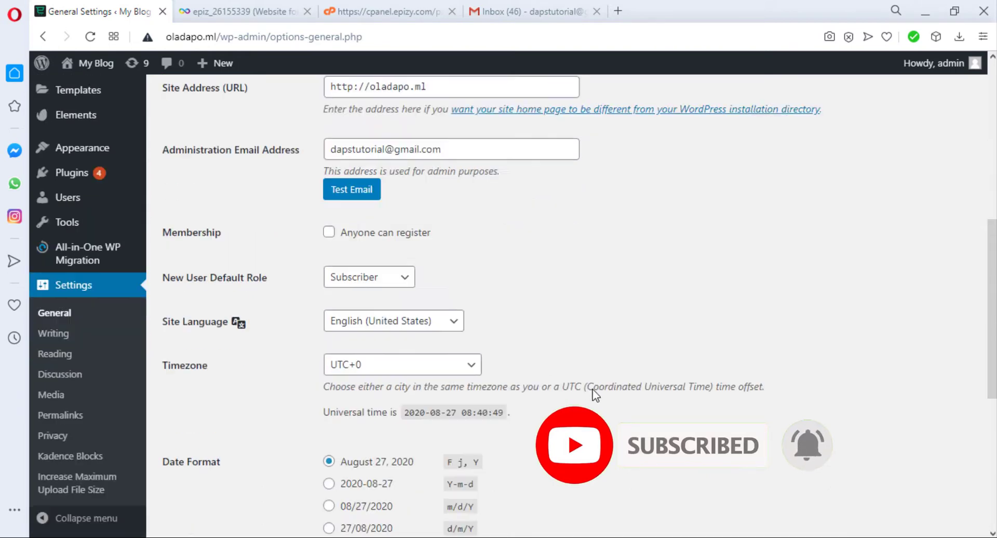
pyautogui.scroll(5, 593, 389)
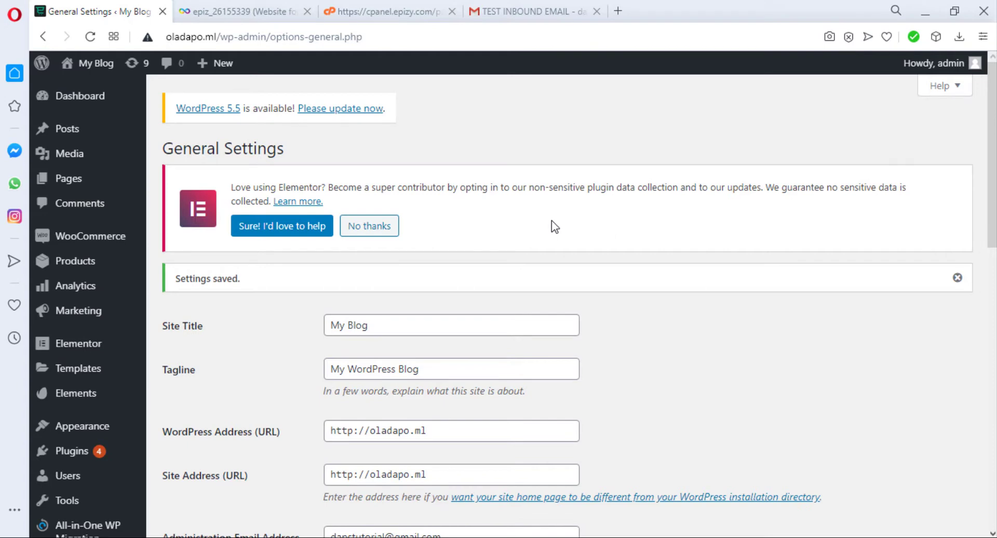
# Step: Open phpMyAdmin from VistaPanel and connect to the WordPress database
pyautogui.click(376, 12)
pyautogui.scroll(-4, 438, 178)
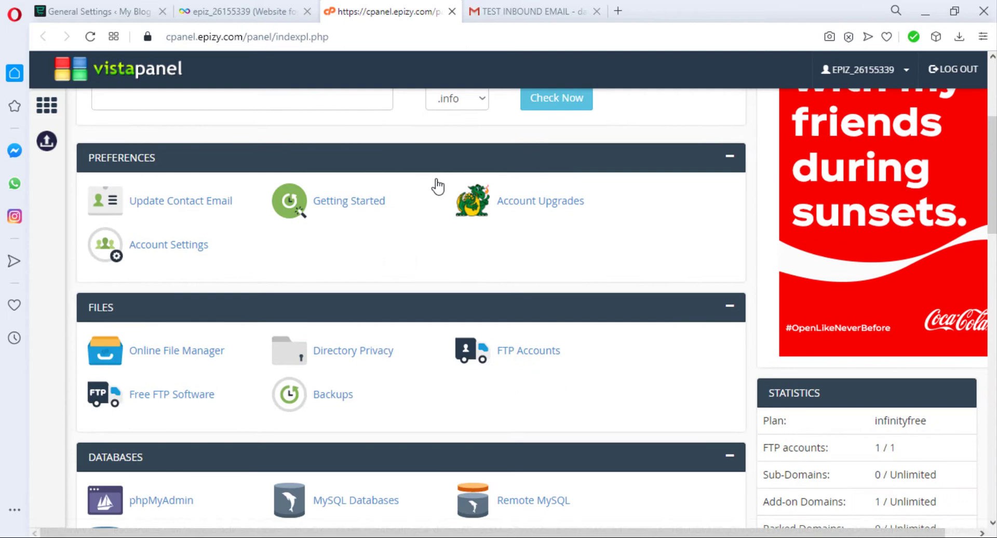
pyautogui.scroll(-4, 438, 186)
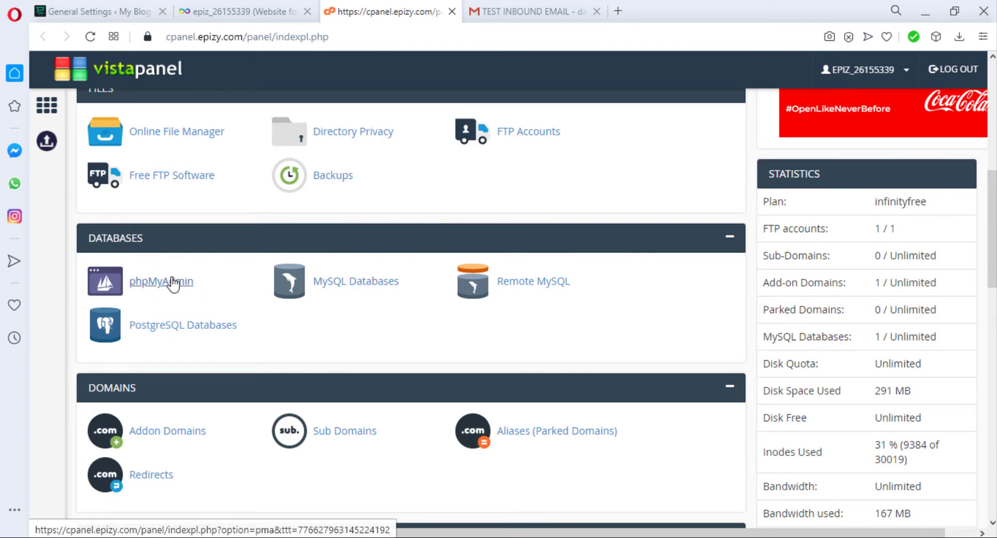
pyautogui.click(154, 285)
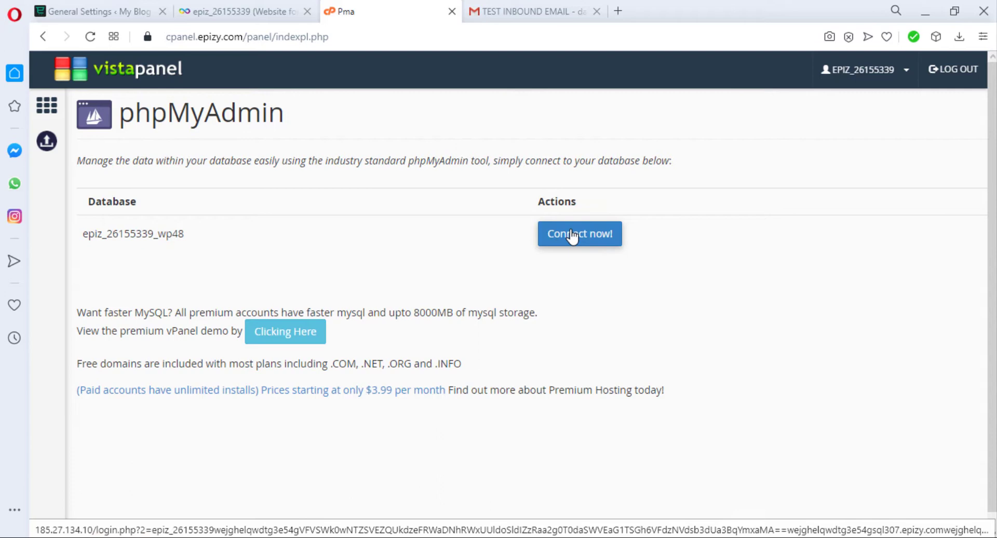
pyautogui.click(571, 236)
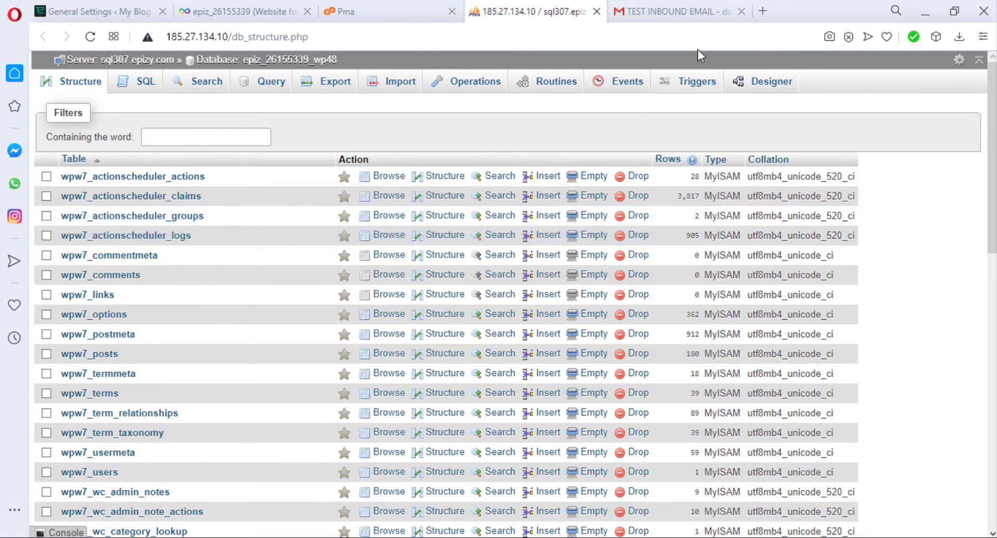
pyautogui.click(276, 7)
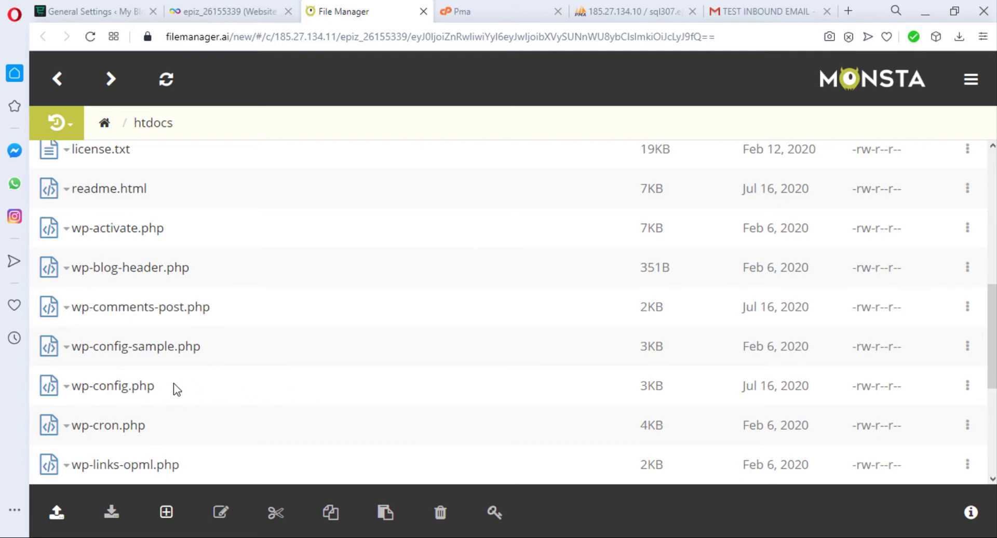
# Step: Open wp-config.php in the File Manager to read the database name, then return to phpMyAdmin
pyautogui.rightClick(125, 390)
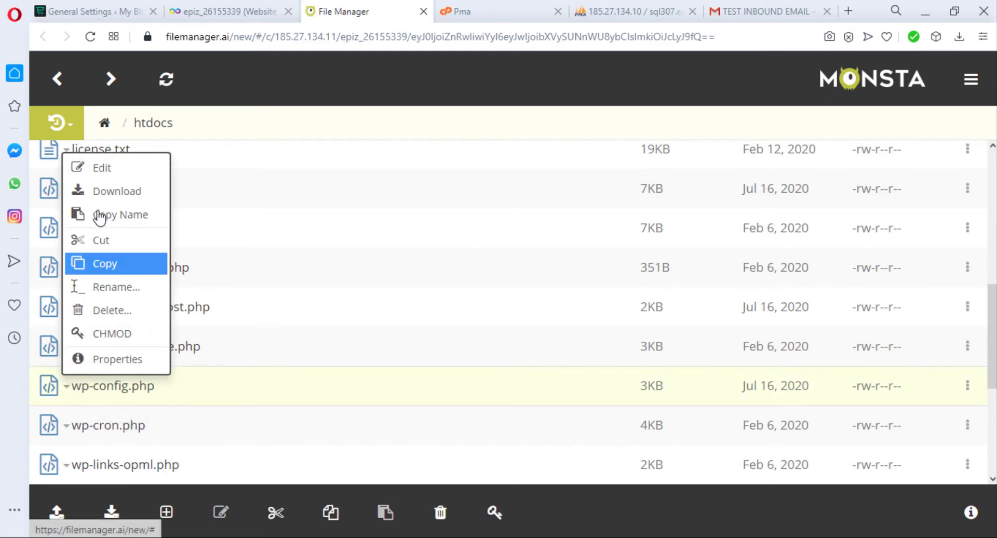
pyautogui.click(110, 167)
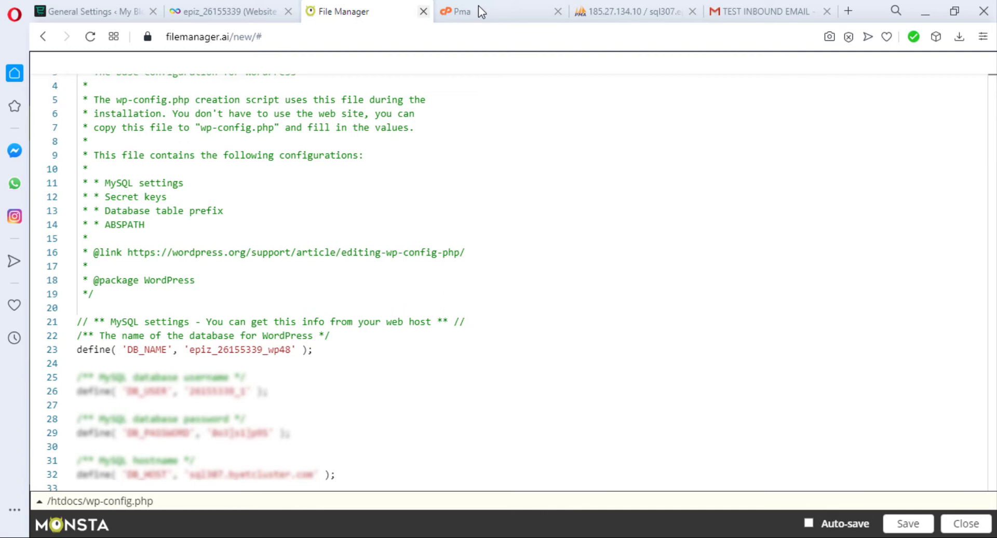
pyautogui.click(624, 18)
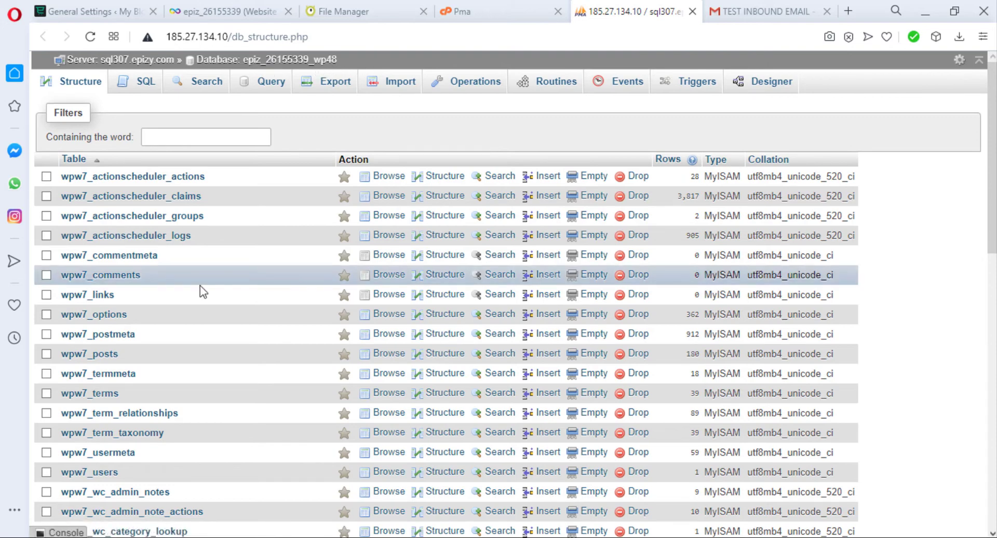
# Step: In wpw7_options, replace the admin_email row's option_value with the new Gmail address and save it
pyautogui.click(114, 318)
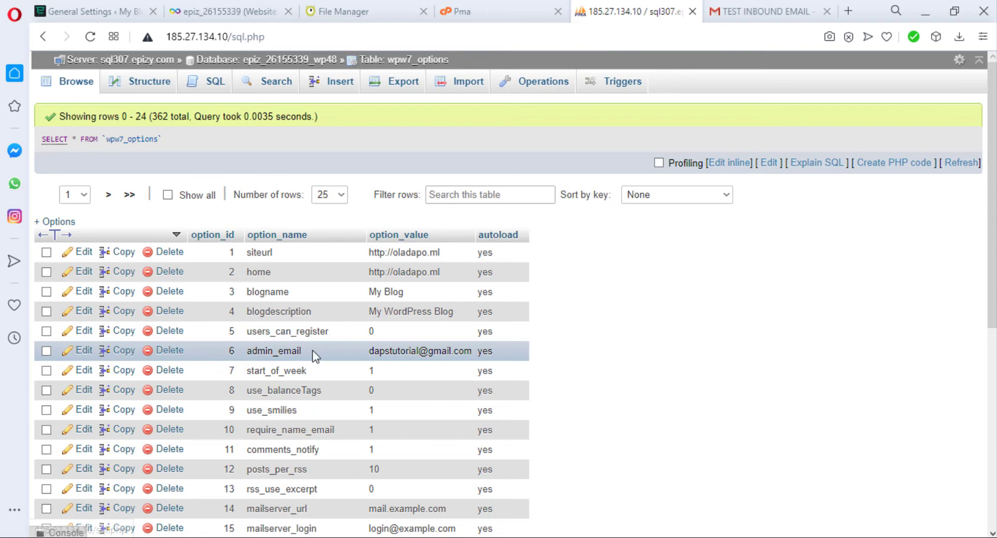
pyautogui.click(81, 352)
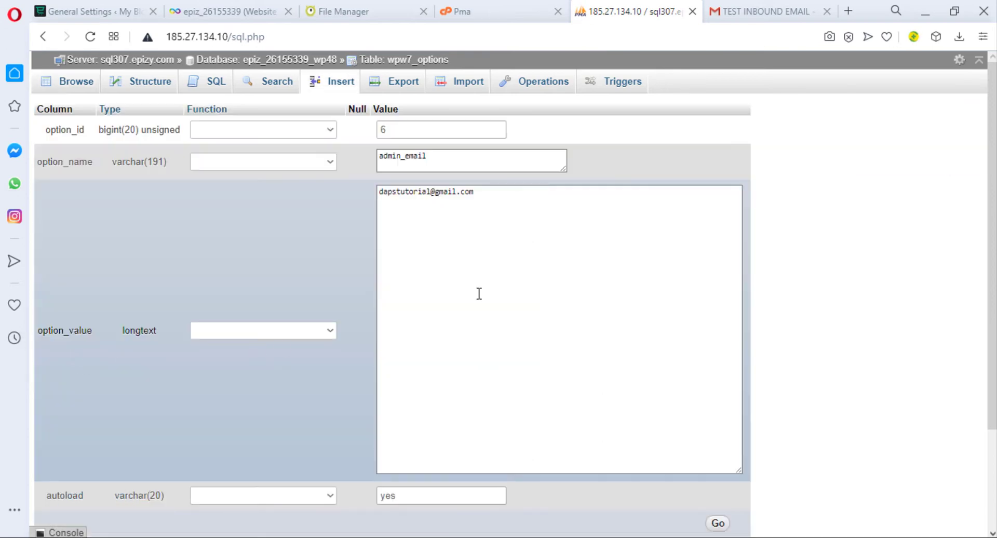
pyautogui.moveTo(493, 197); pyautogui.dragTo(375, 210)
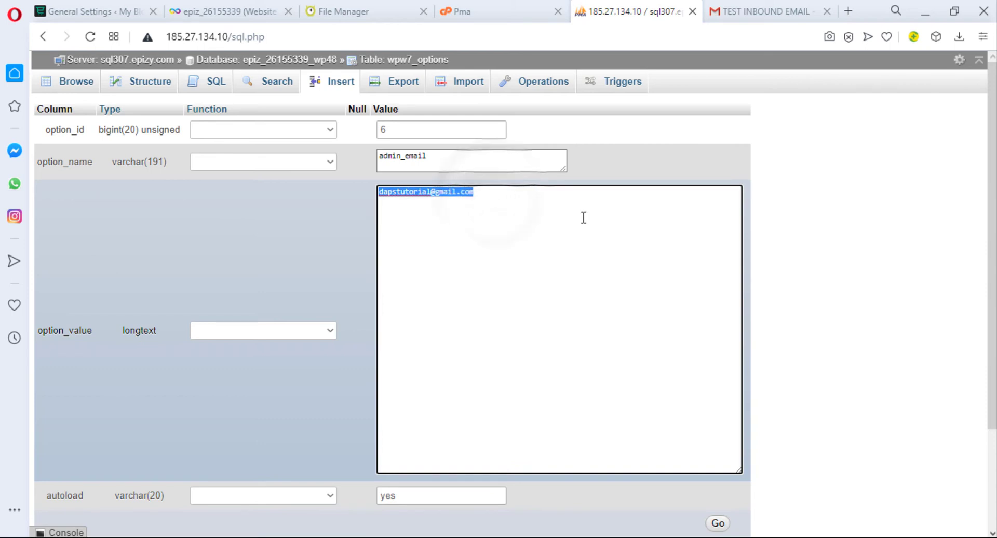
pyautogui.click(538, 203)
pyautogui.hotkey('ctrl', 'a')
pyautogui.hotkey('ctrl', 'v')
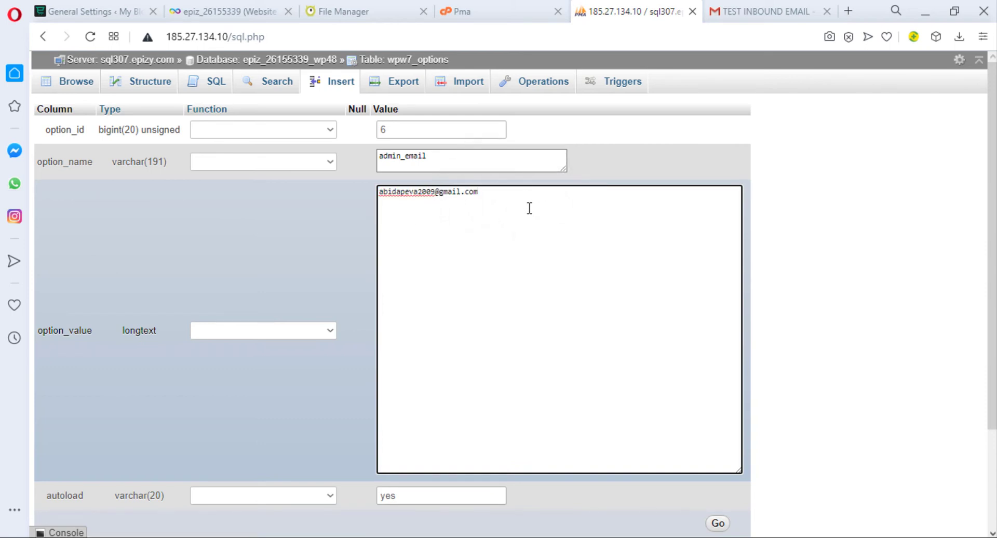
pyautogui.click(718, 524)
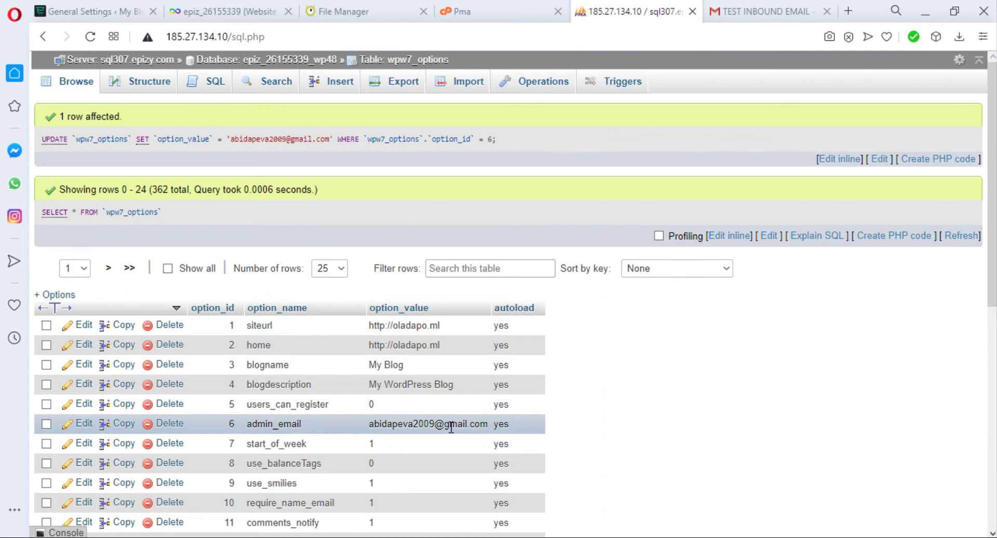
pyautogui.scroll(-1, 830, 366)
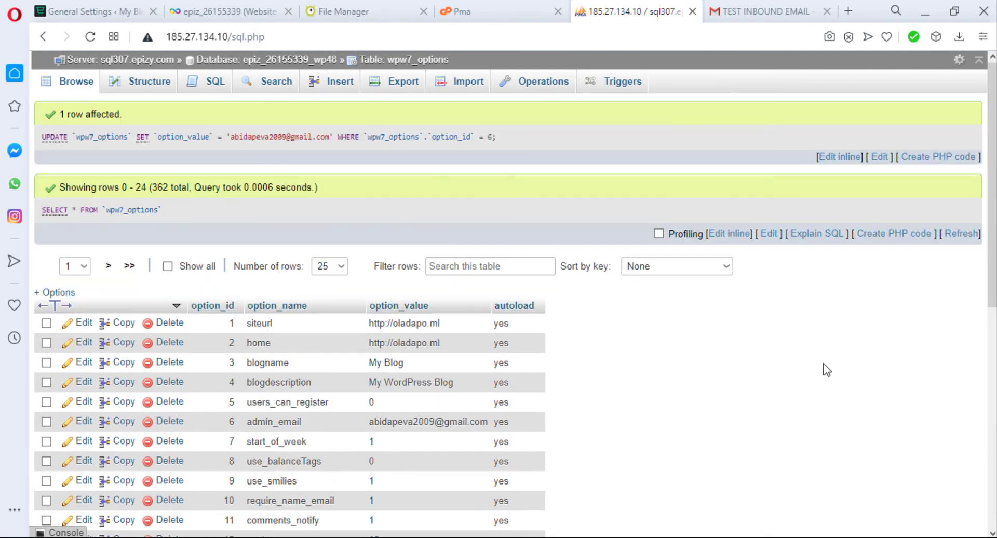
# Step: Reload General Settings and check that Administration Email Address now shows the new Gmail address
pyautogui.click(67, 10)
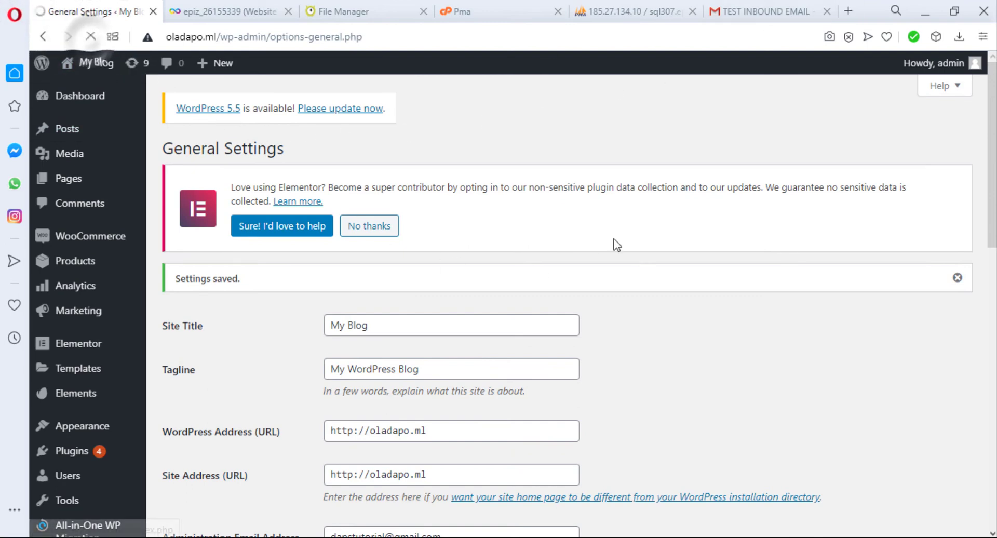
pyautogui.scroll(-3, 467, 358)
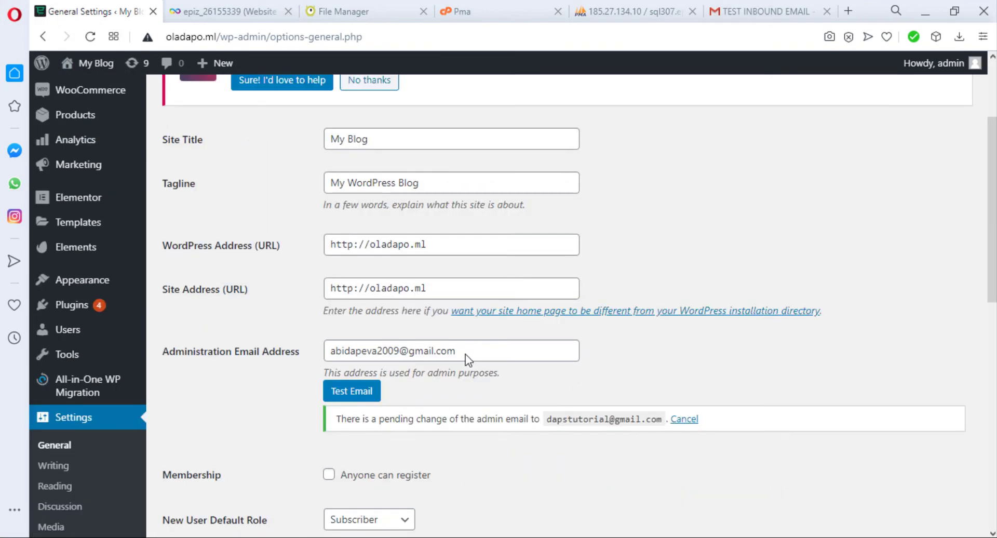